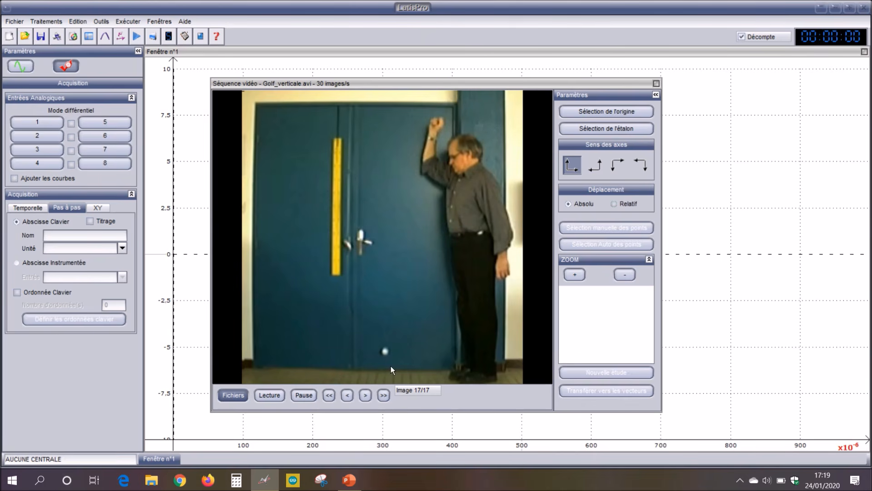
- Return the video to its first image and place the axes' origin at the foot of the door, directly below the ball
click(330, 396)
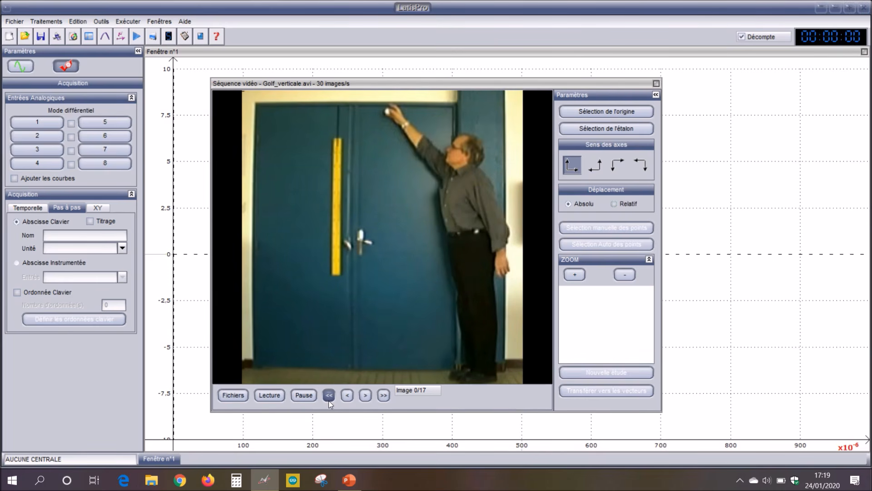
click(603, 112)
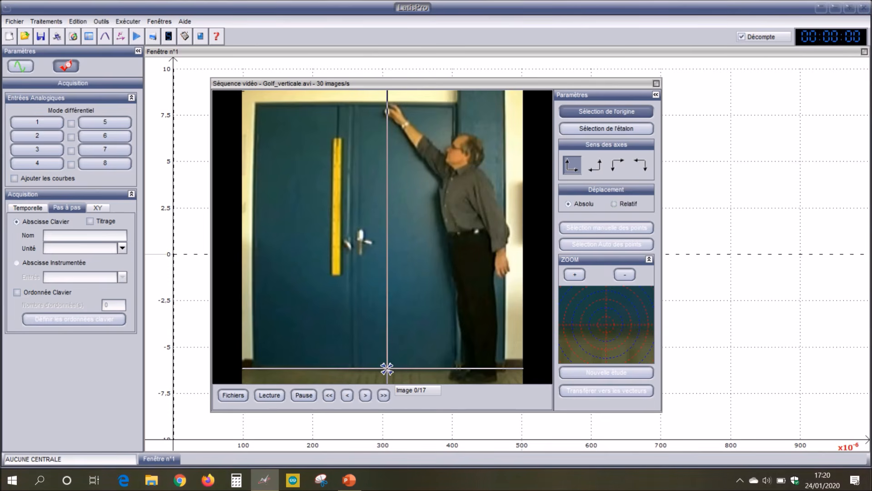
click(387, 369)
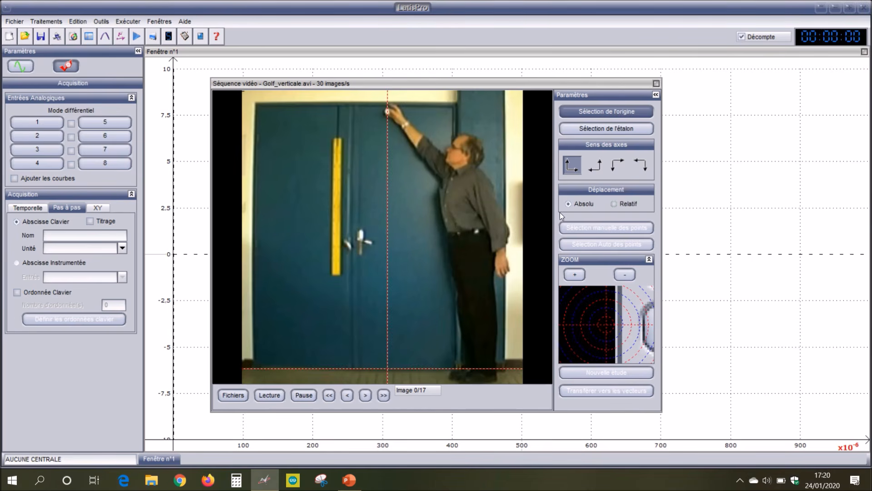
- Define the scale reference from the top to the bottom of the yellow ruler with a length of 1 m
click(604, 129)
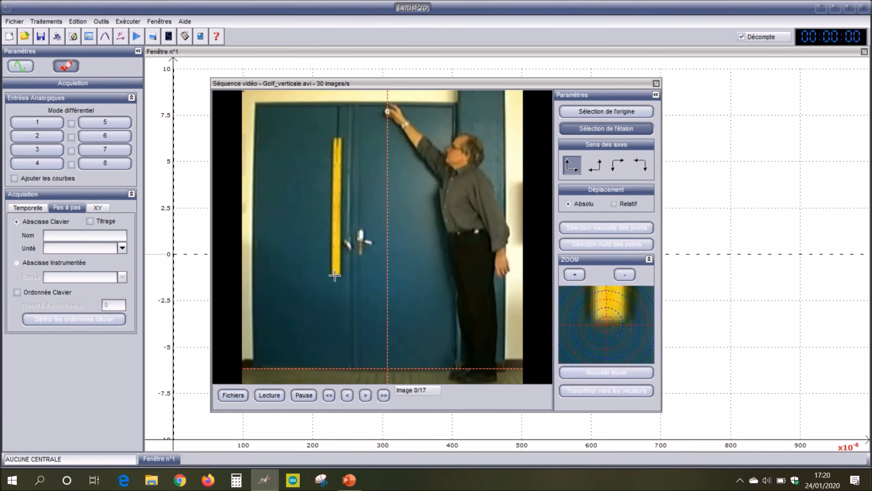
click(338, 138)
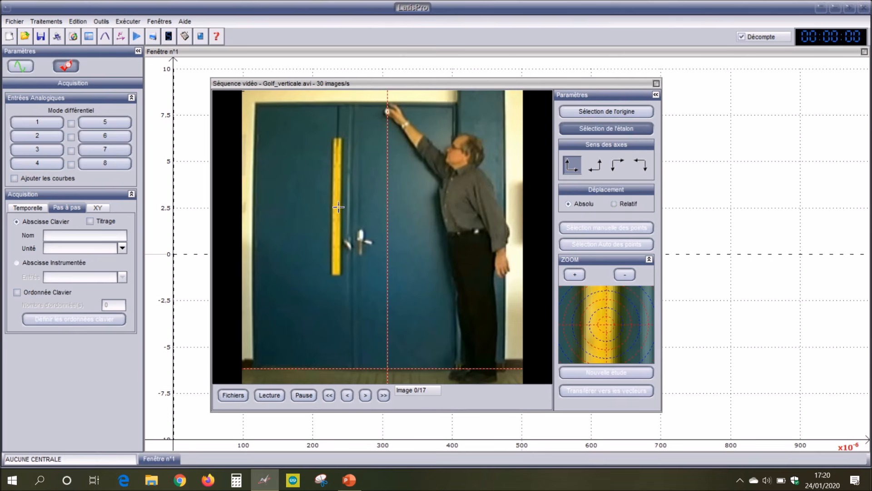
click(338, 274)
click(389, 234)
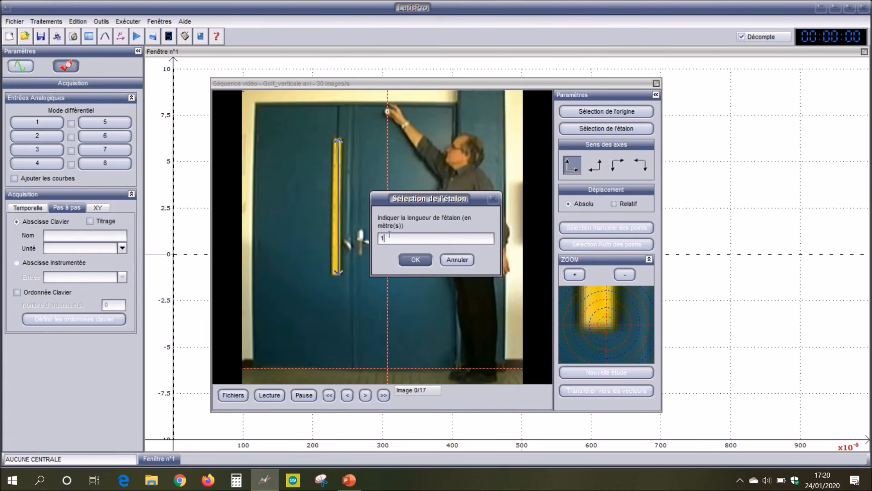
click(417, 258)
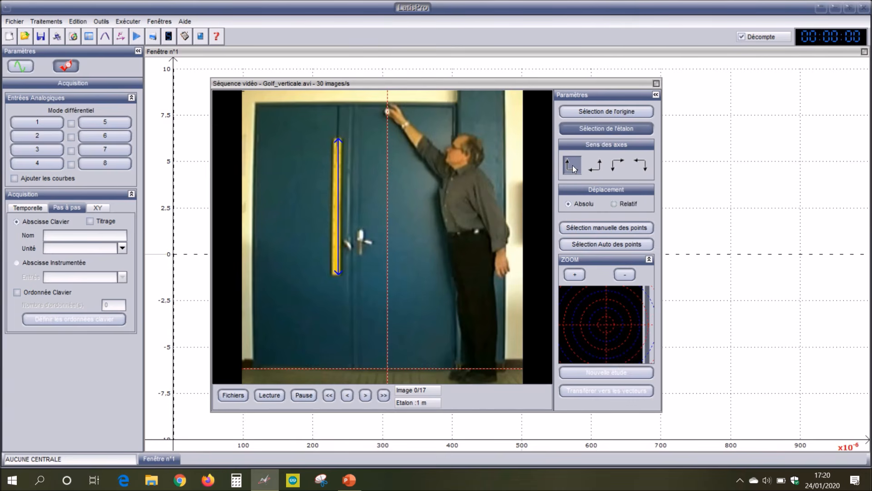
- Manually mark the falling ball's position in each image of the video, from the first through the last
click(581, 227)
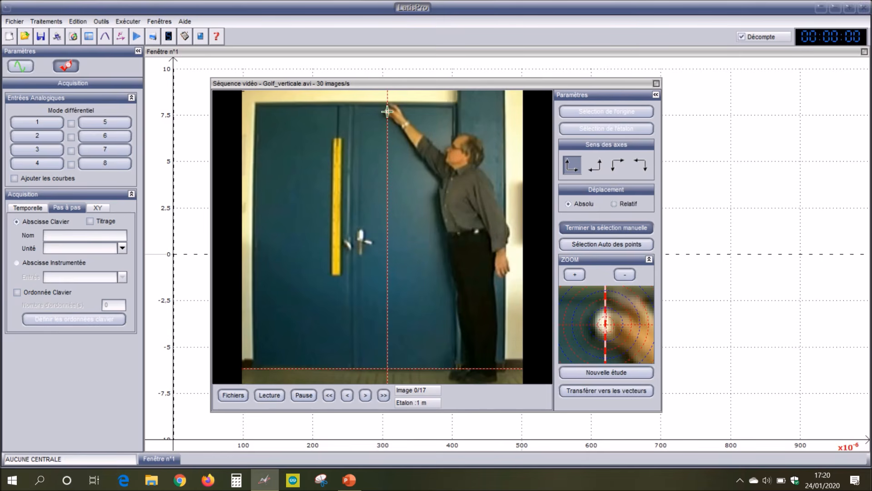
click(387, 111)
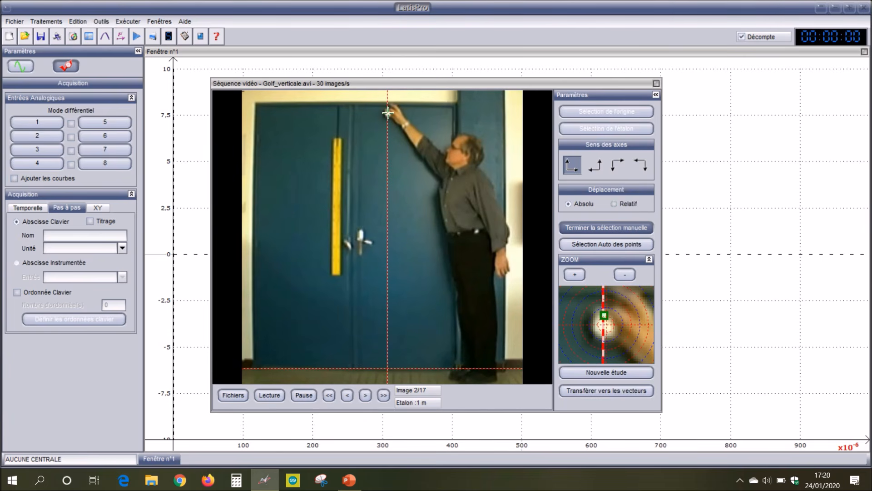
click(387, 113)
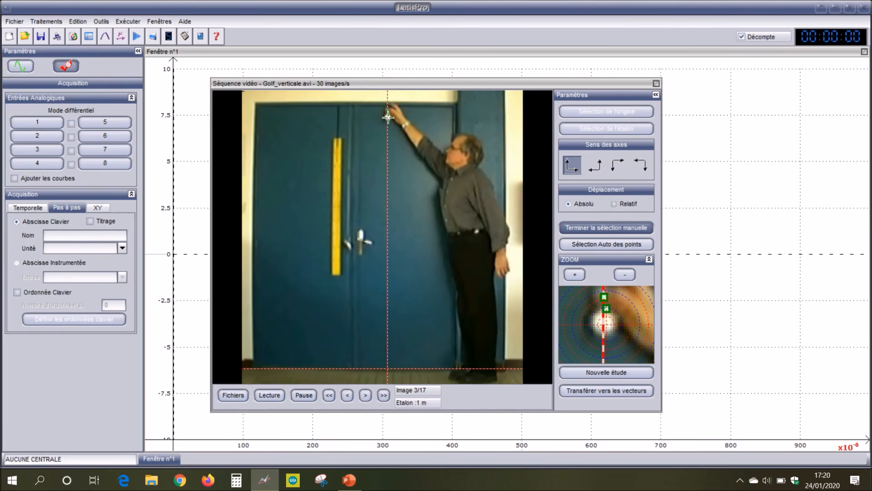
click(388, 117)
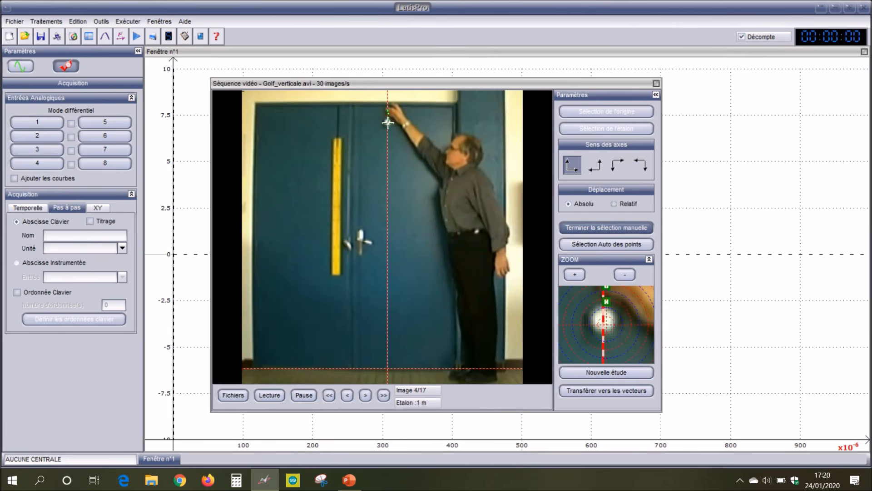
click(387, 125)
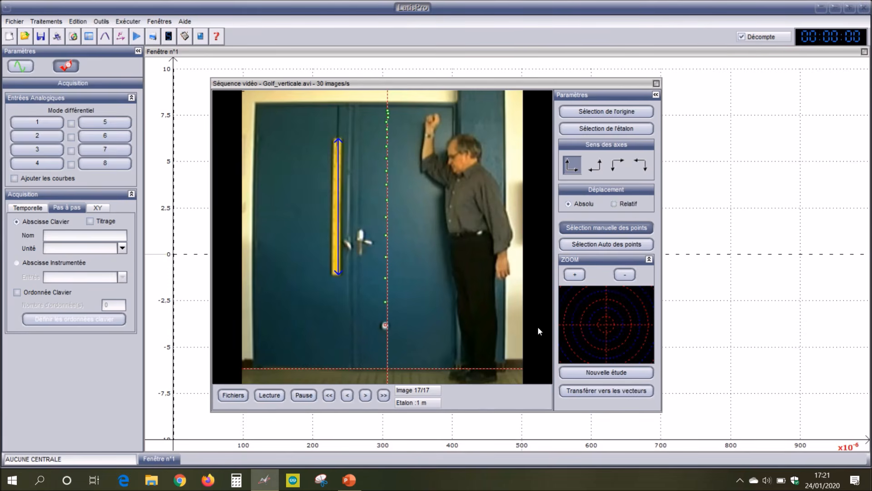
- Close the video sequence window and display the list of curves containing Mouvement X and Mouvement Y
click(656, 83)
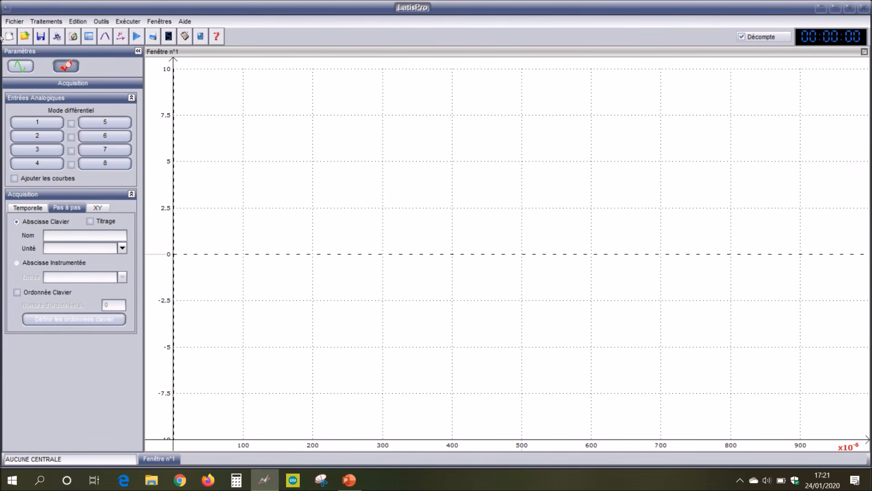
click(19, 69)
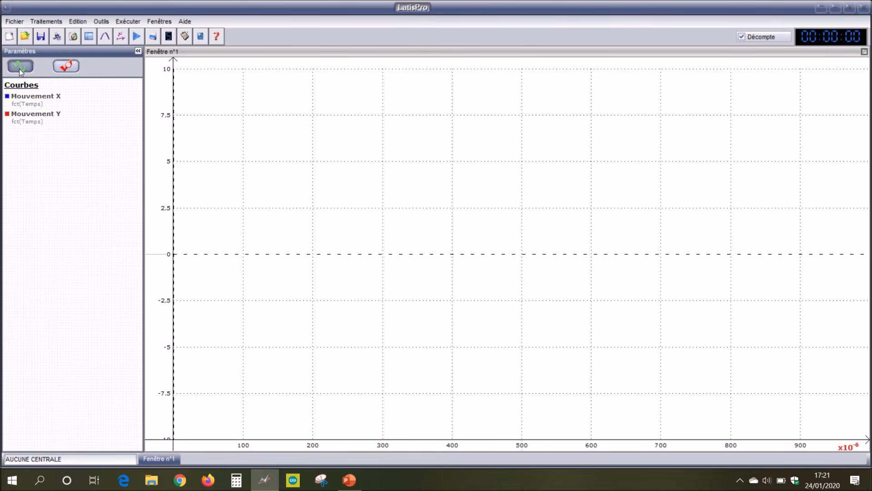
click(51, 104)
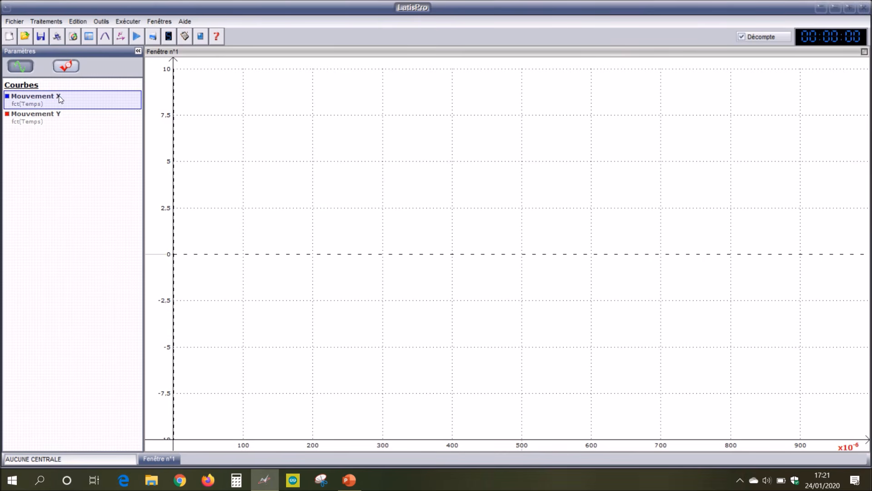
click(36, 113)
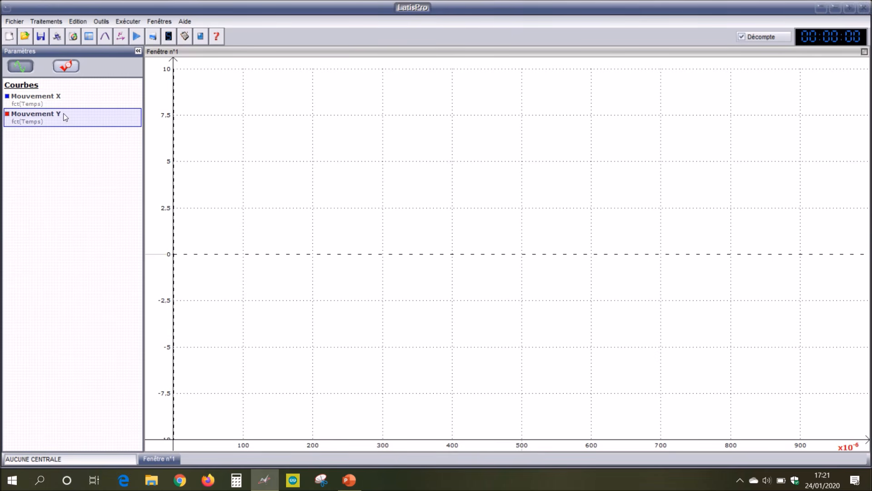
click(36, 122)
click(62, 125)
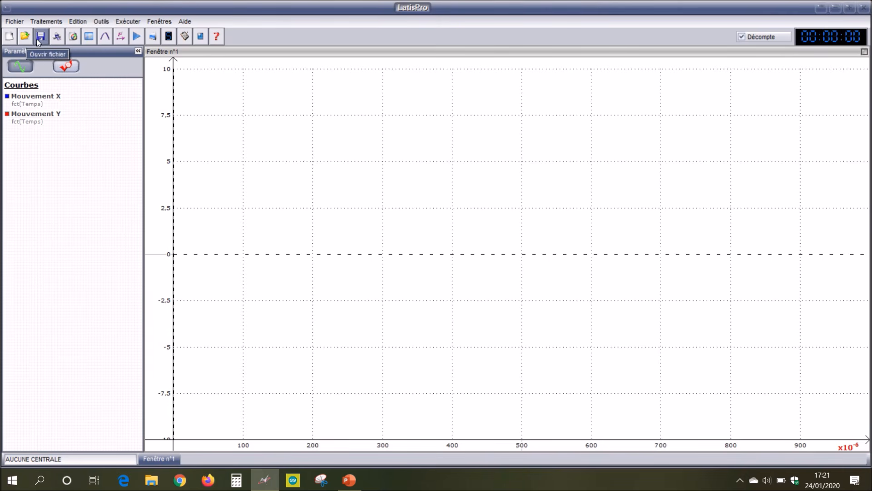
- Open the spreadsheet and add Mouvement Y and its Temps variable as the first two columns
click(89, 38)
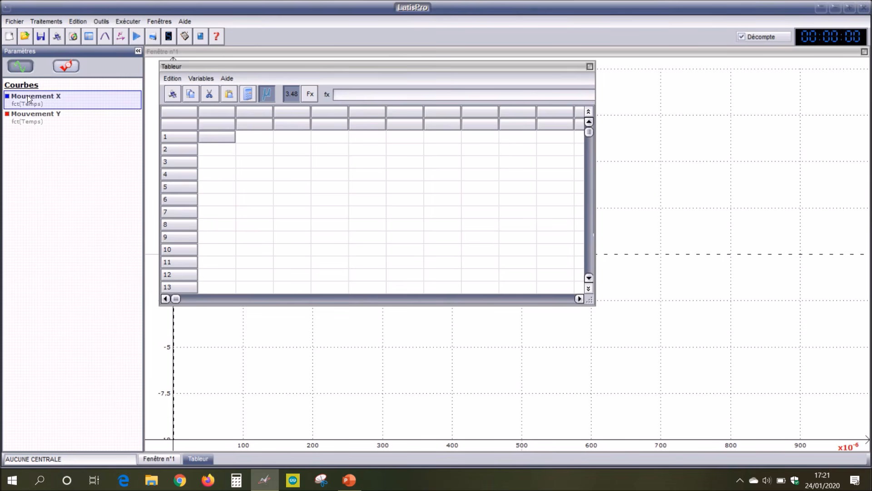
drag(28, 113, 219, 115)
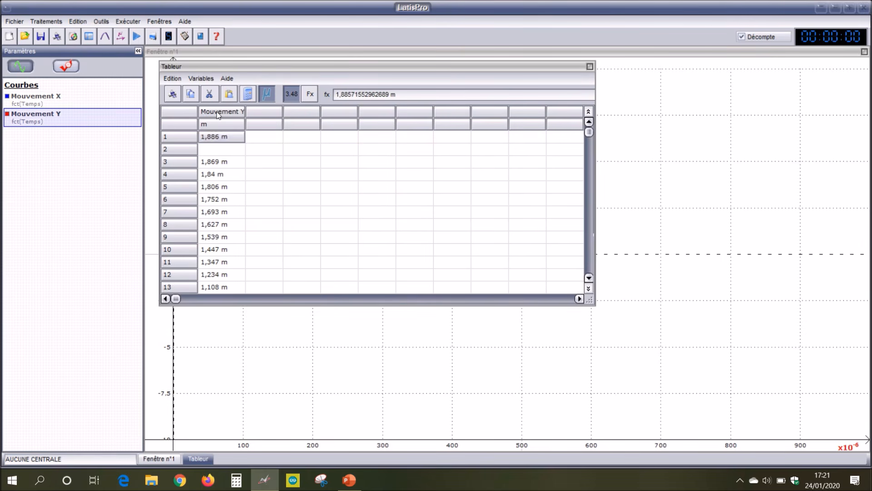
click(34, 123)
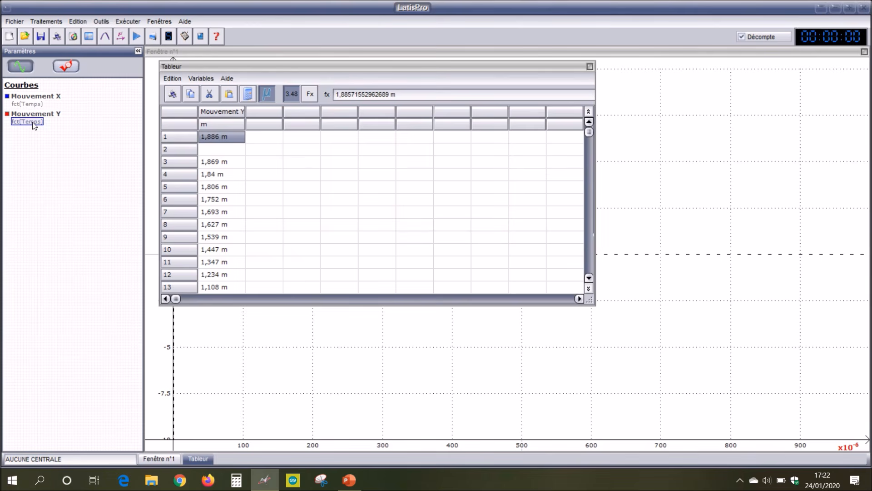
drag(33, 123, 263, 115)
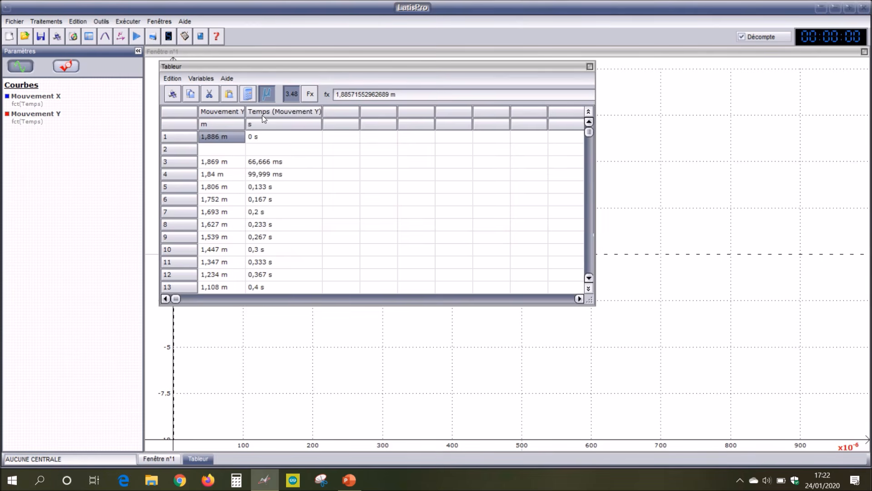
- Delete the empty row 2 of the spreadsheet together with its associated abscissas
click(172, 150)
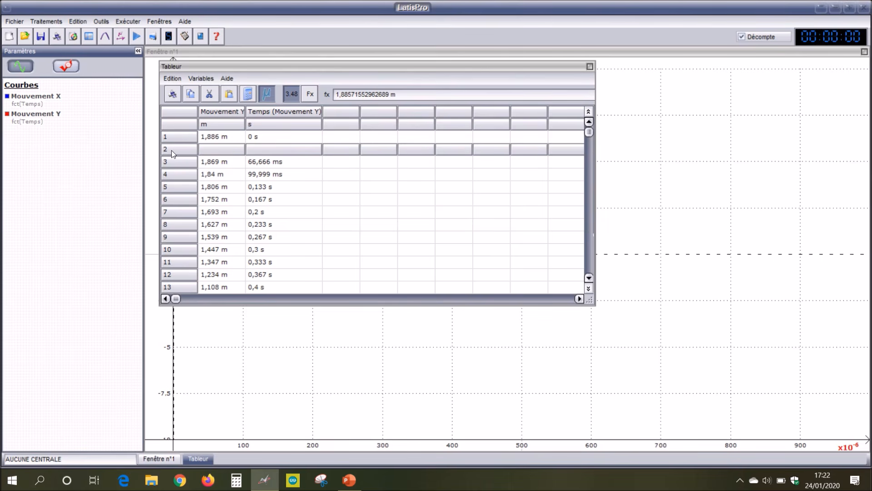
right_click(171, 150)
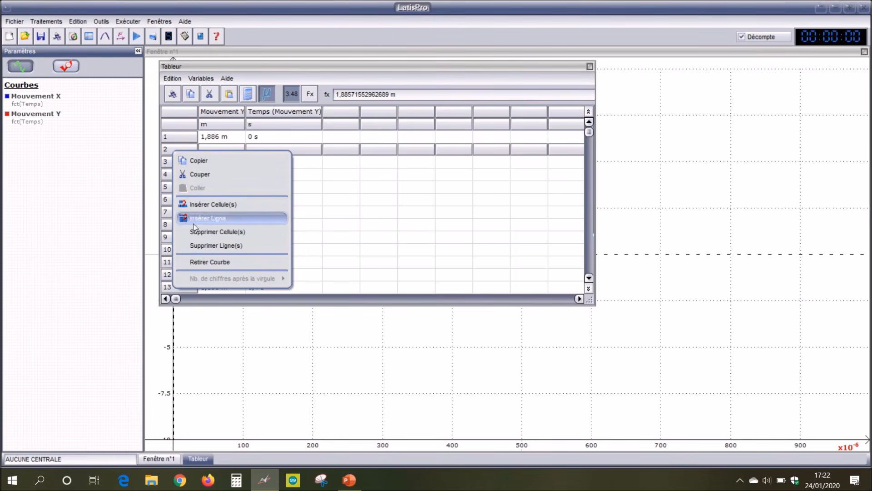
click(210, 247)
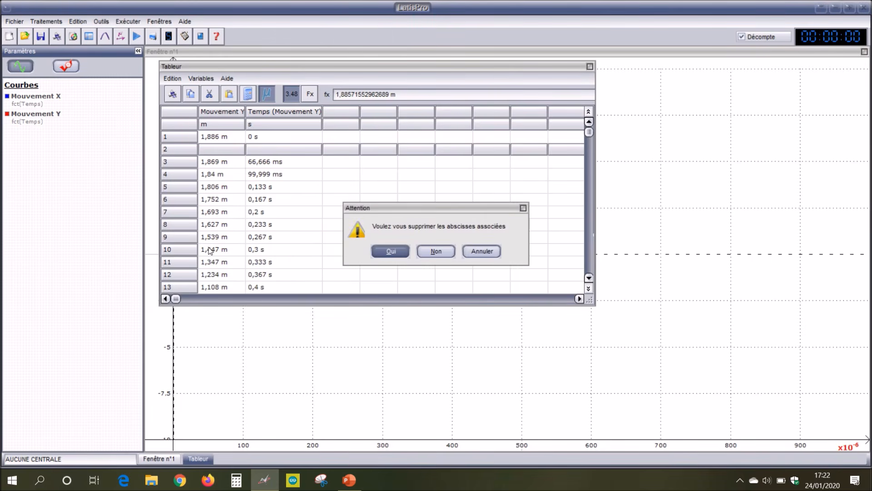
click(397, 251)
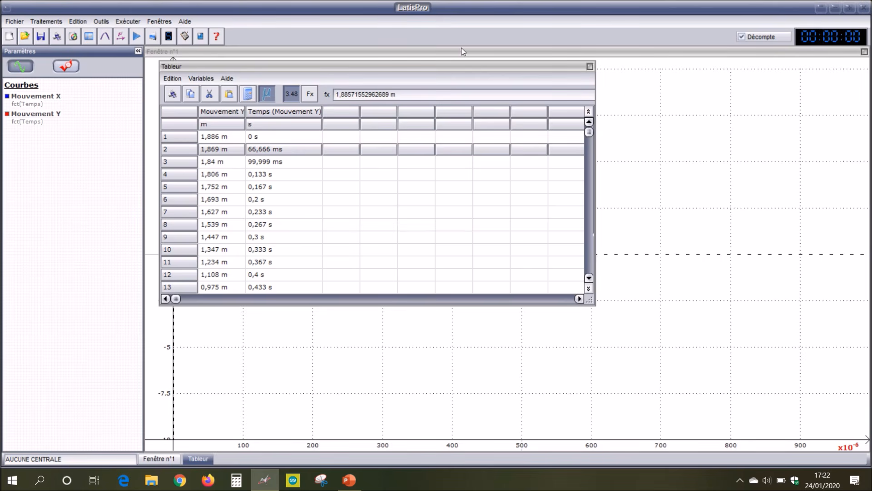
- Create a new spreadsheet variable named Ec with the unit J
click(207, 80)
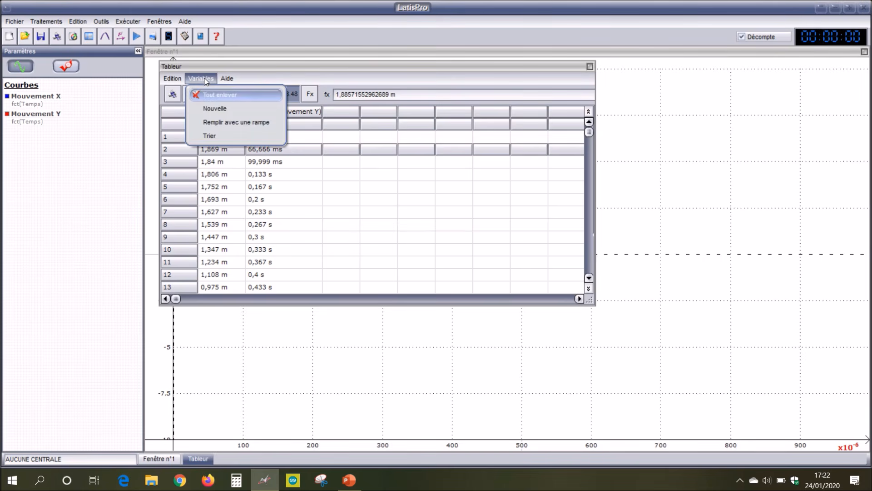
click(210, 112)
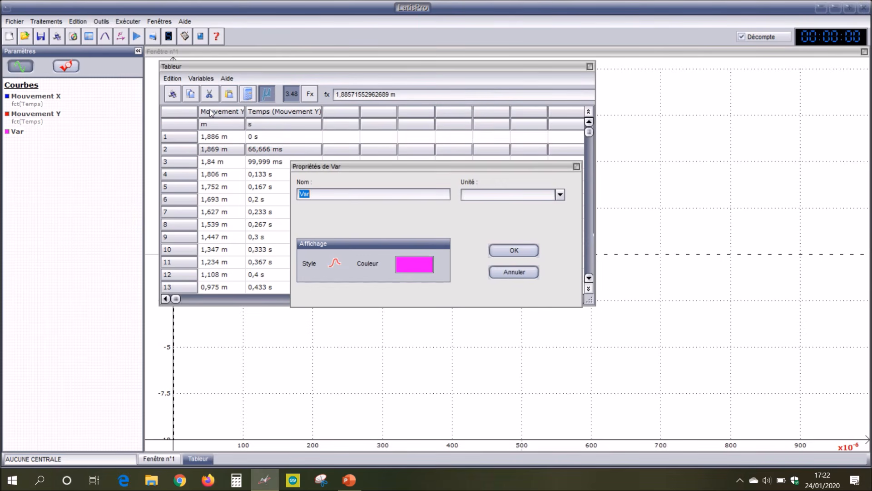
text(Ec)
click(560, 195)
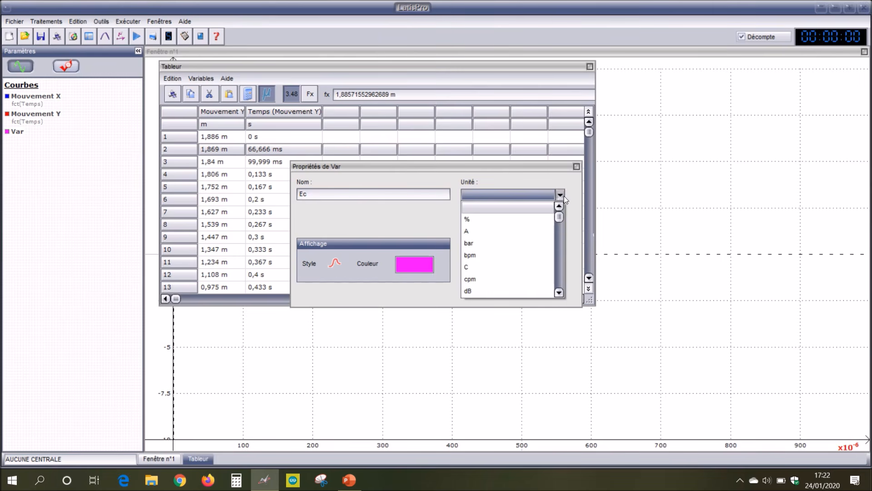
drag(559, 219, 560, 230)
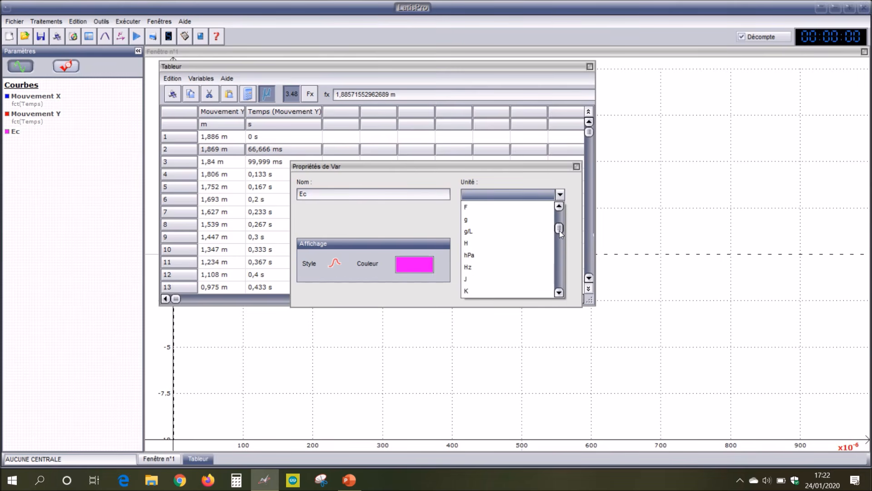
click(490, 279)
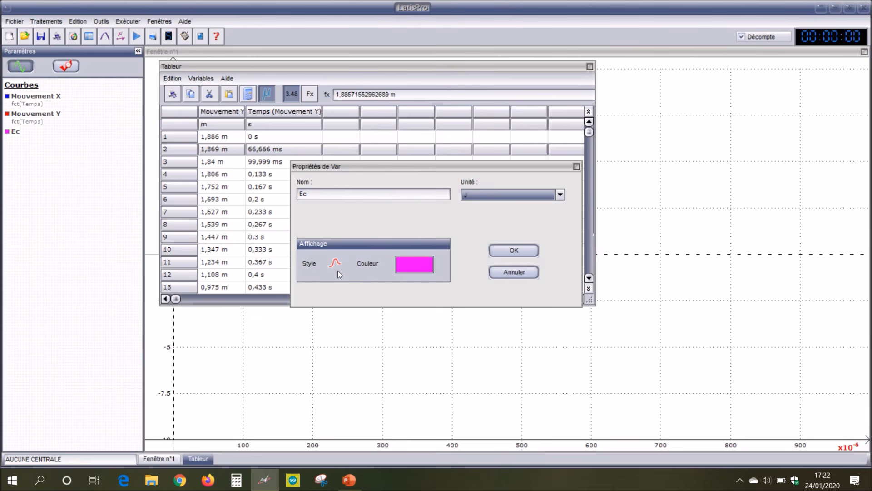
click(341, 269)
click(430, 216)
click(515, 252)
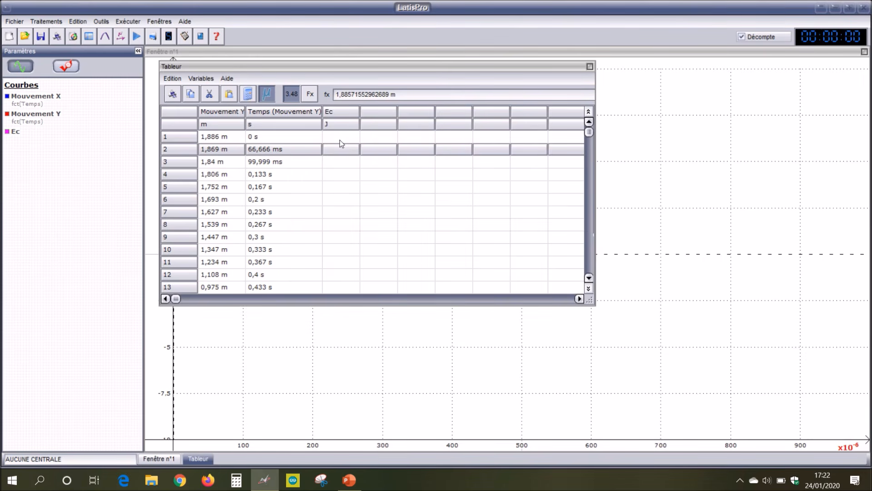
- Create a new spreadsheet variable named v with the unit m/s and the Croix display style
click(201, 78)
click(209, 114)
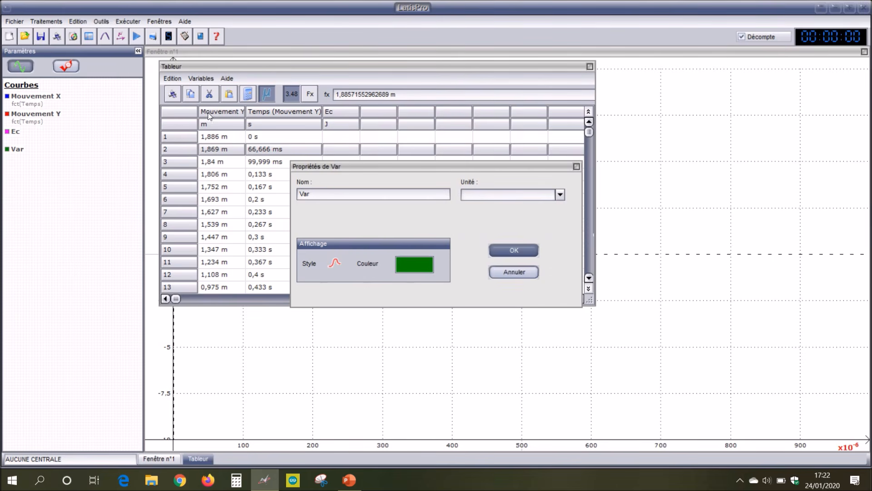
double_click(313, 192)
text(v)
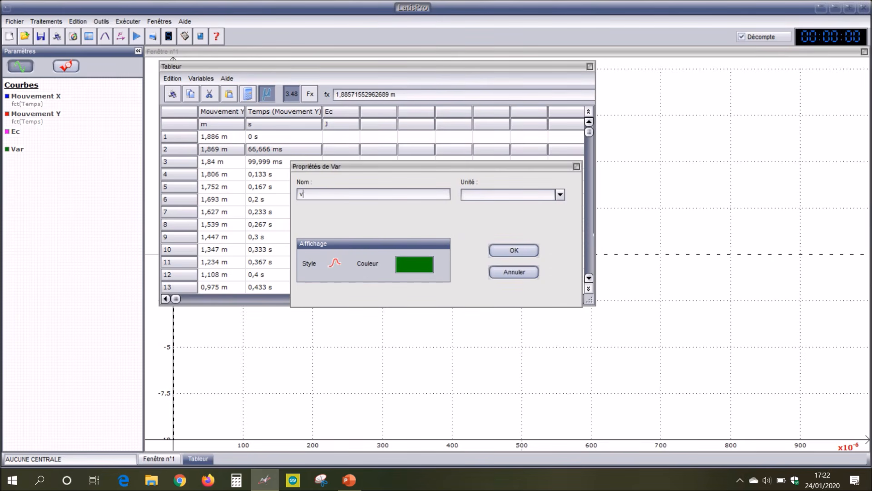
click(496, 198)
drag(559, 217, 561, 247)
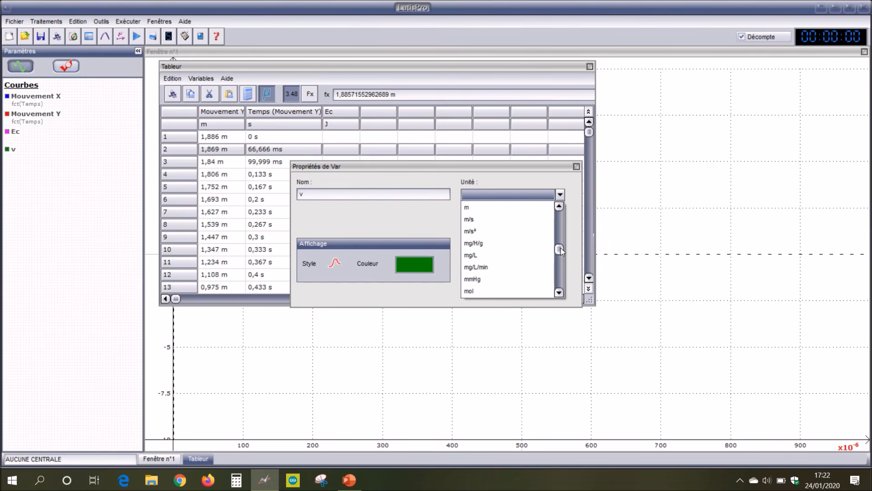
click(499, 221)
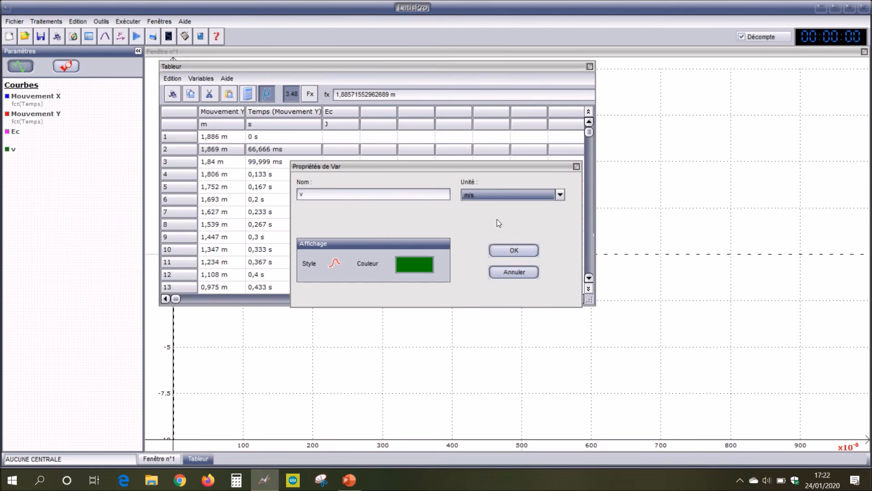
click(336, 263)
click(419, 222)
click(510, 252)
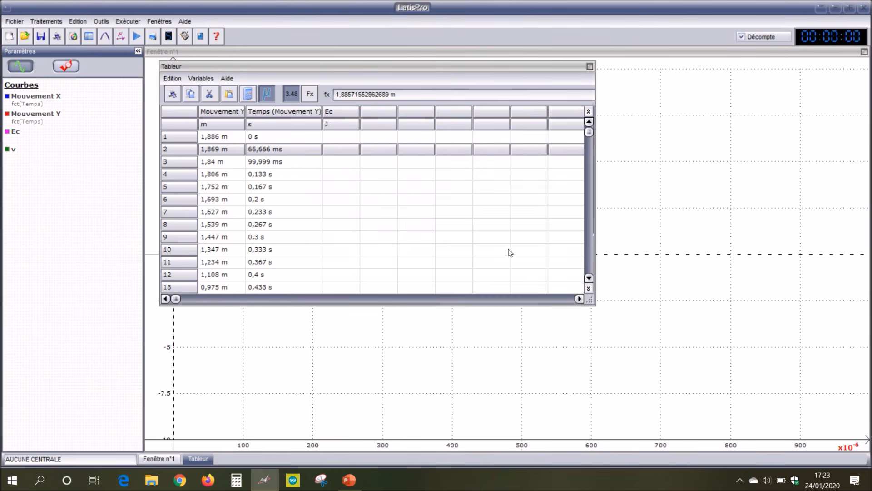
- Create a new spreadsheet variable named Ep with the unit J and the Croix display style
click(200, 78)
click(210, 109)
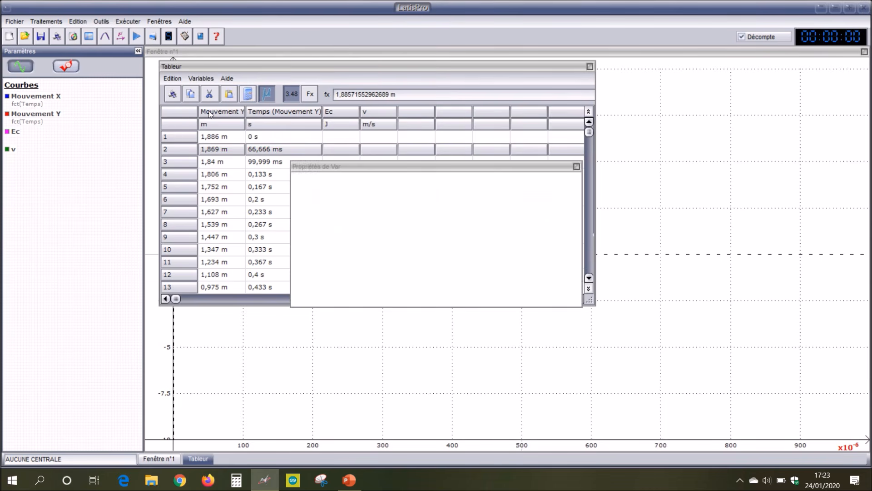
key(BackSpace)
text(Ep)
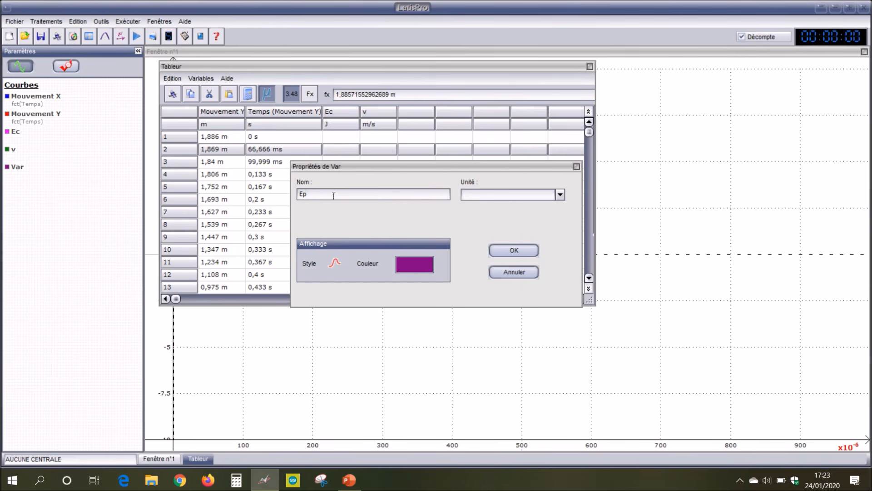
click(475, 196)
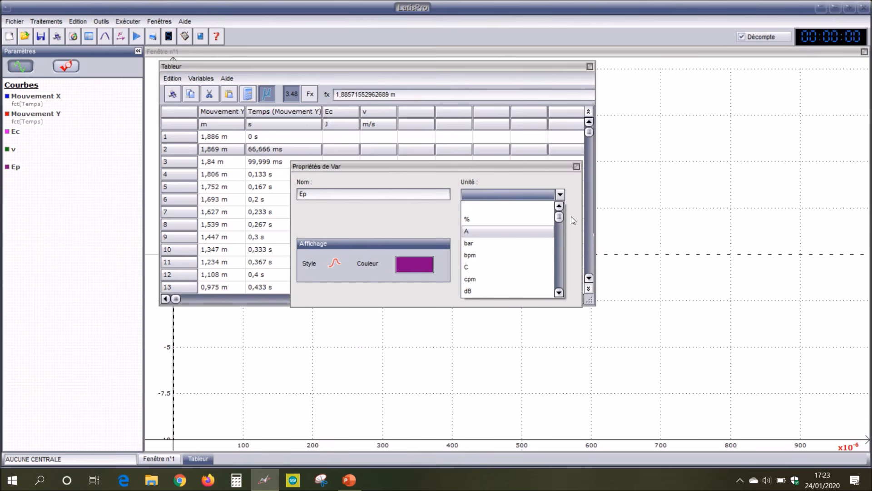
drag(558, 216, 559, 227)
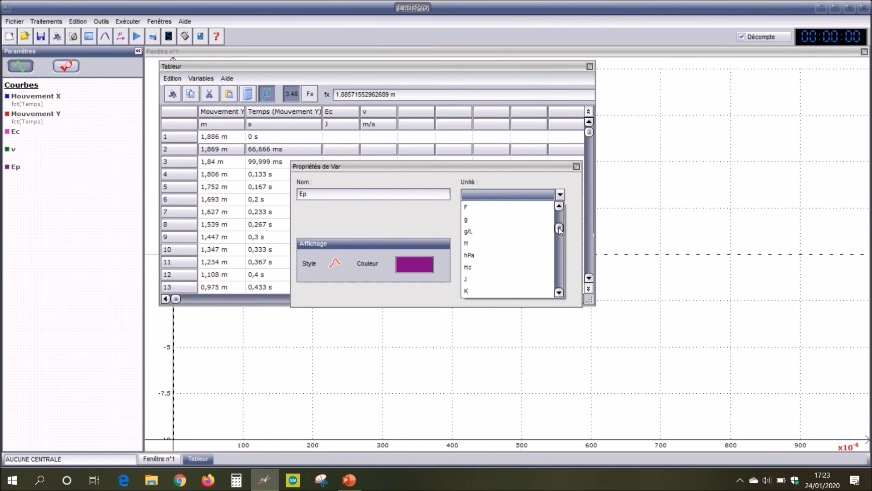
click(495, 277)
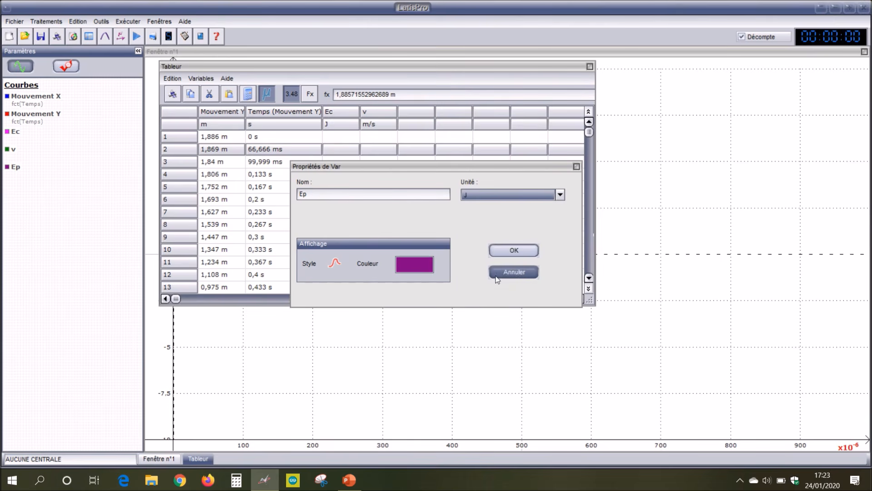
click(336, 262)
click(433, 222)
click(514, 251)
- Create a new spreadsheet variable named Em with the unit J
click(207, 81)
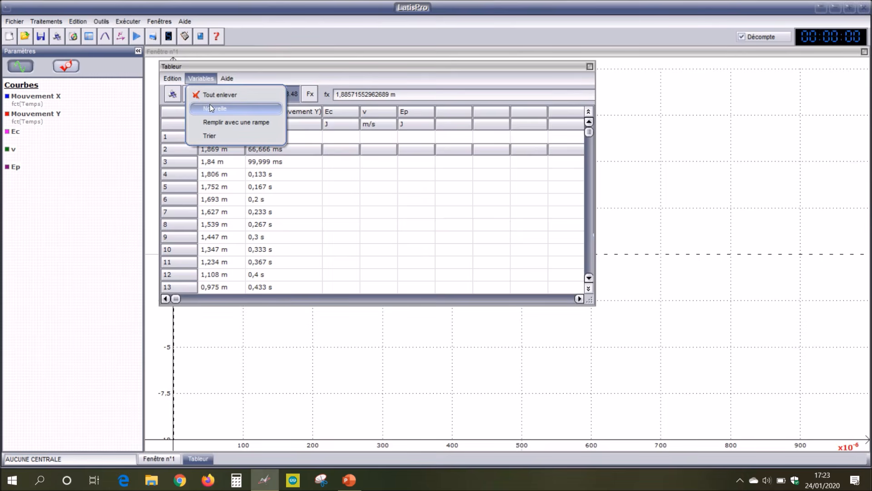
click(211, 109)
double_click(322, 192)
text(Em)
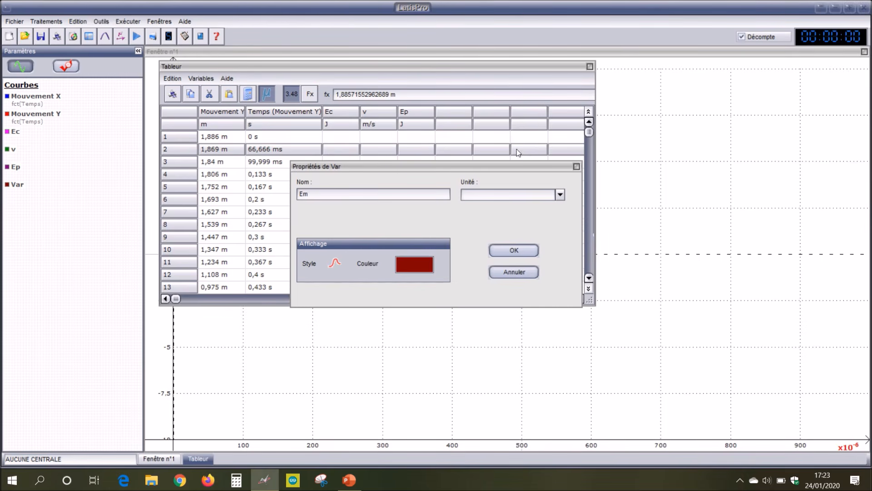
click(560, 195)
drag(560, 219, 560, 227)
click(510, 265)
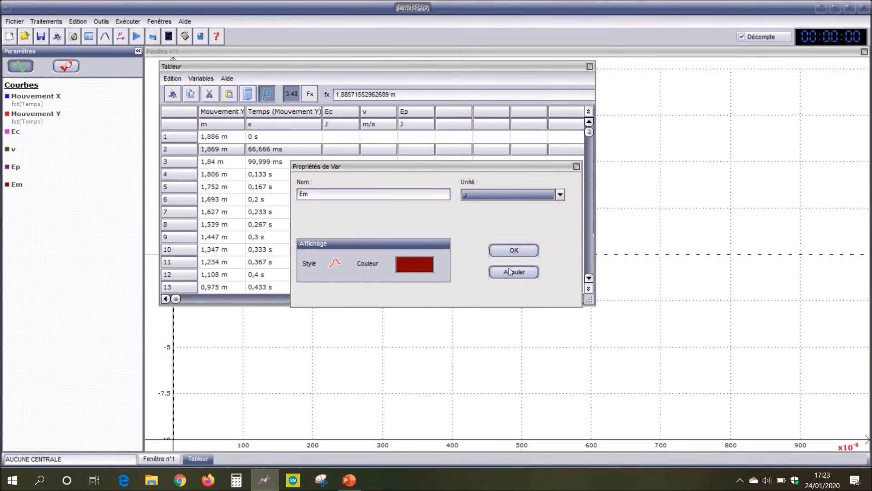
click(514, 251)
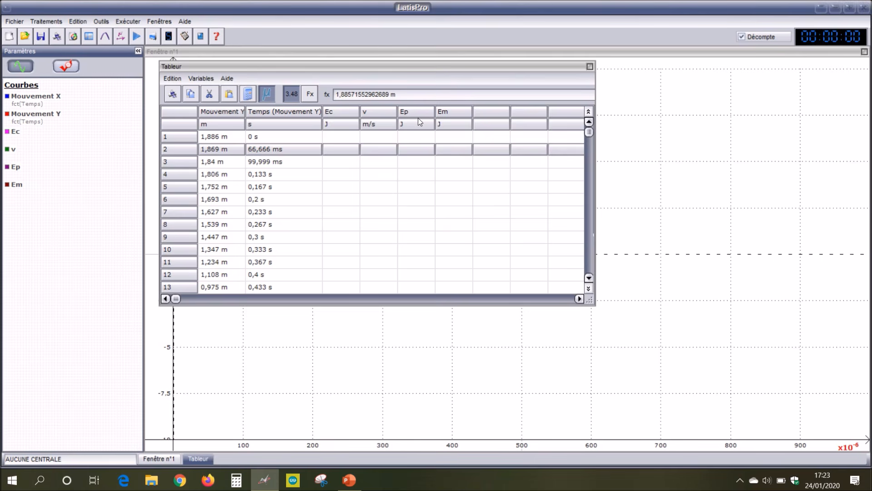
- Open the calculation sheet (Feuille de Calculs) and move it clear of the spreadsheet's column headers
click(50, 21)
click(51, 36)
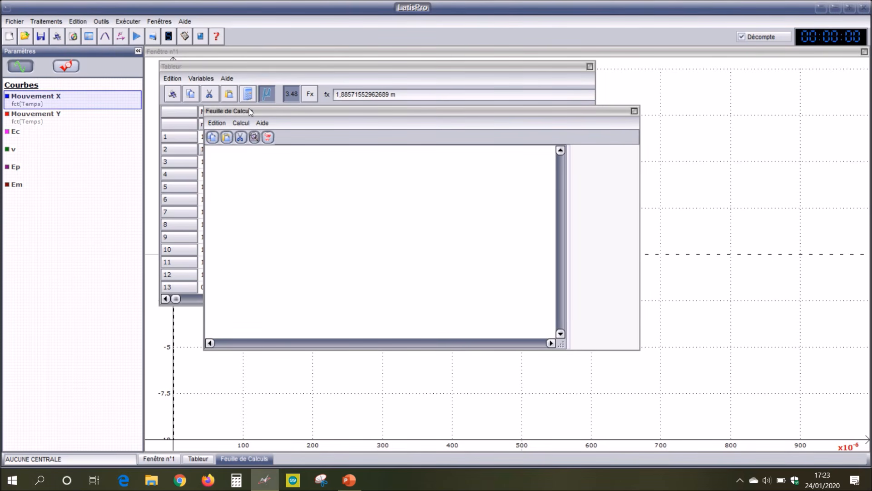
drag(395, 111, 460, 165)
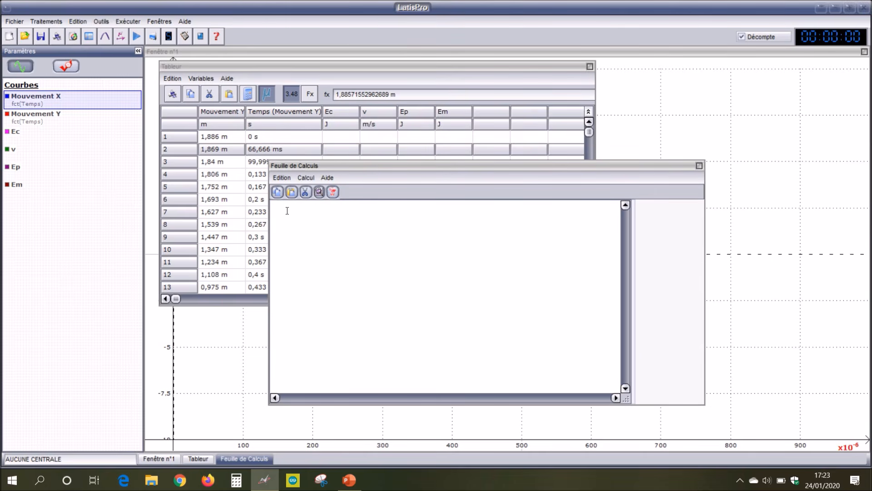
- Enter the speed formula v=Deriv(Mouvement Y;Temps) as the first line of the calculation sheet
text(v=Deriv()
click(77, 147)
click(49, 115)
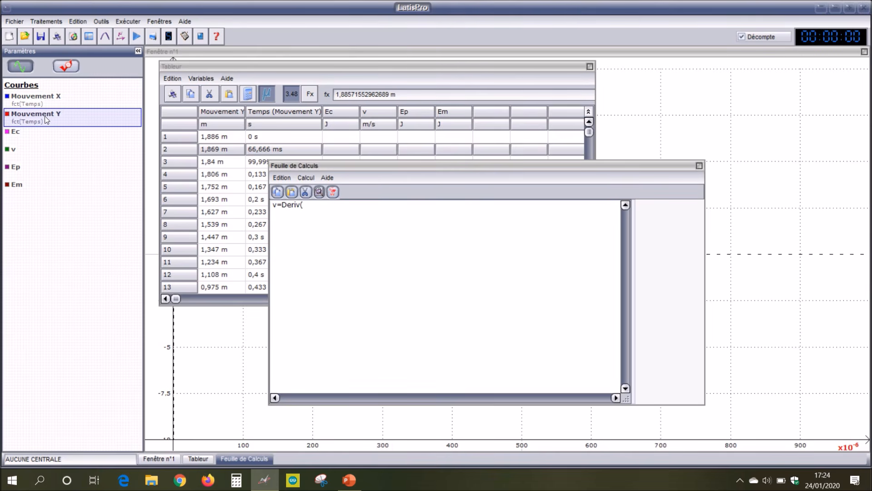
click(312, 205)
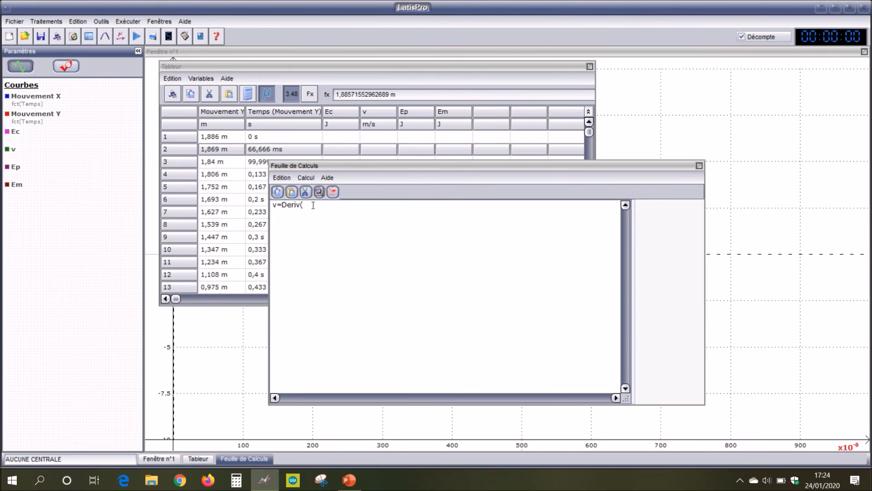
text(Mouv)
text(ement )
text(Y)
text(;)
text(Temps)
text() )
- Add the kinetic energy formula Ec=0,5*0,040*v*v on the second line of the calculation sheet
text(Ec=)
text(0,)
text(5)
text(*)
text(0;04)
text(0)
key(Left)
key(Left)
key(Left)
key(BackSpace)
text(,)
click(342, 213)
text(*v*v)
key(Return)
- Add the potential energy formula Ep=0,040*9,81*Mouvement Y on the third line of the calculation sheet
text(Ep=)
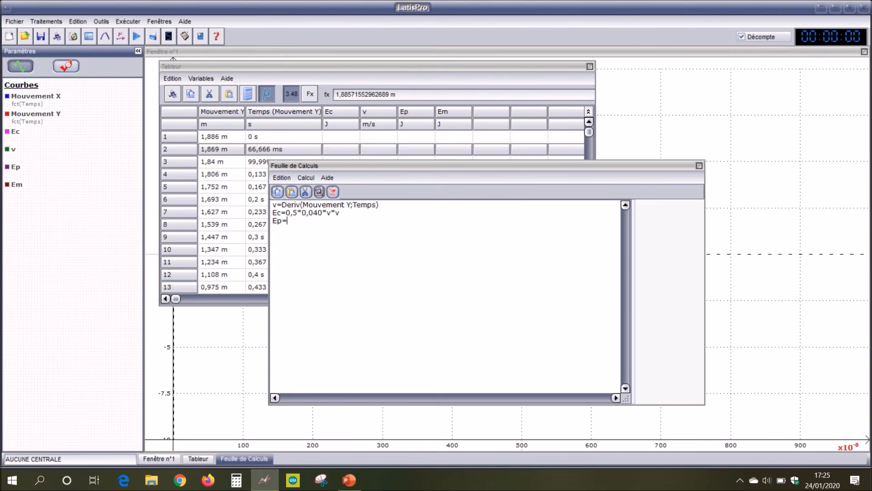
text(à,040)
key(BackSpace)
text(0,040*9,81*)
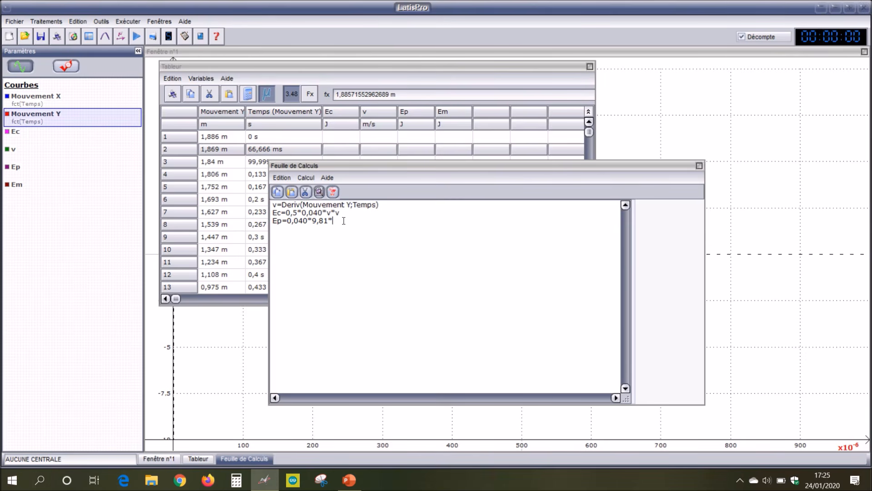
text(Mouvement Y)
key(Return)
- Add the mechanical energy formula Em=Ec+Ep, run the calculations and close the calculation sheet
text(Em=Ec+Ep)
click(310, 176)
click(315, 195)
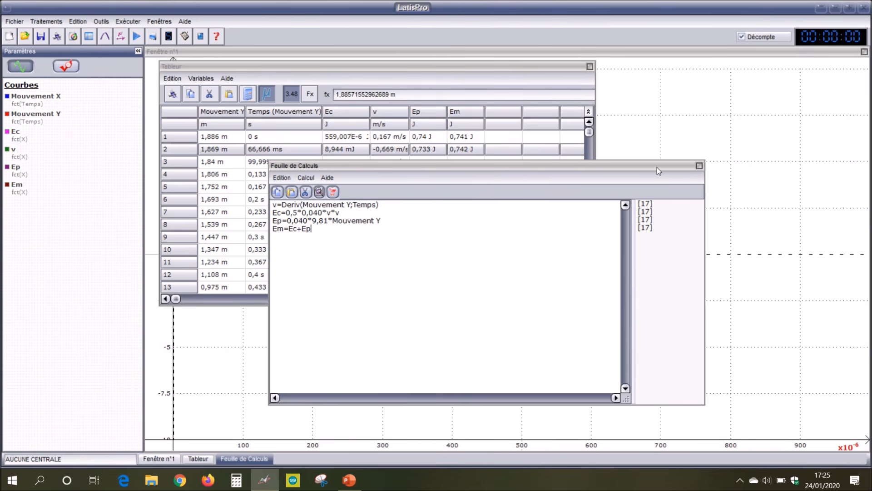
click(698, 166)
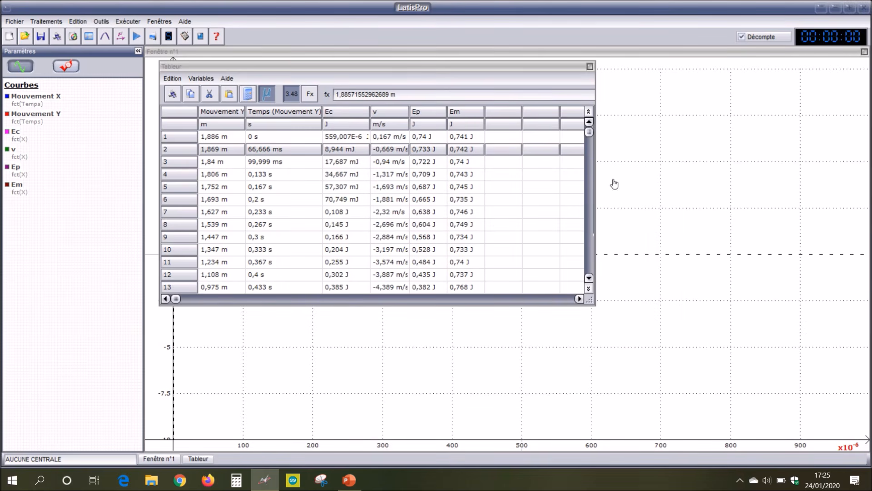
- Check the calculated Ec, v, Ep and Em values down to the last data row, and close the spreadsheet
click(588, 278)
click(589, 278)
click(589, 277)
click(589, 277)
click(589, 278)
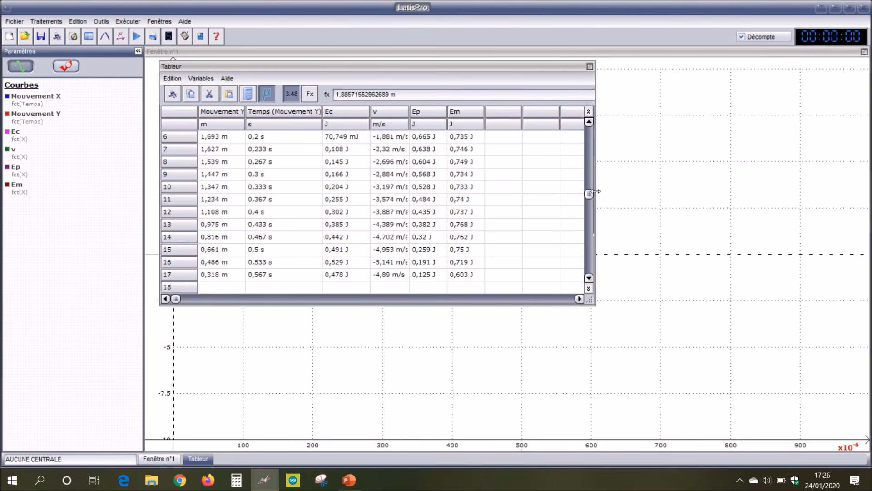
scroll(571, 178, up, 2)
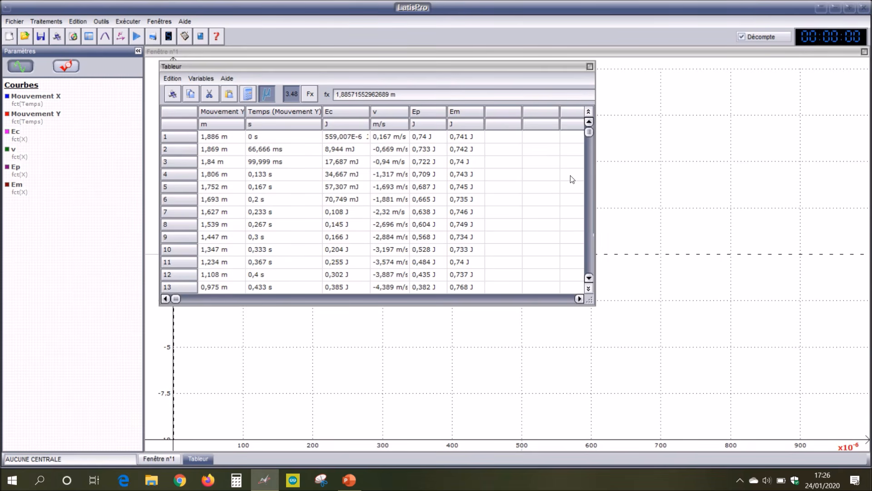
click(591, 66)
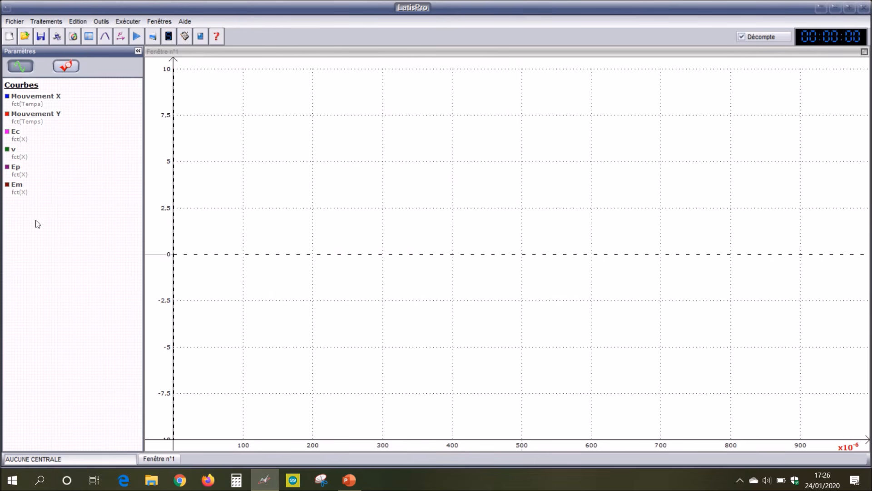
- Plot Ec, Ep and Em on the graph's vertical axis with Temps as the horizontal axis variable
drag(24, 144, 141, 82)
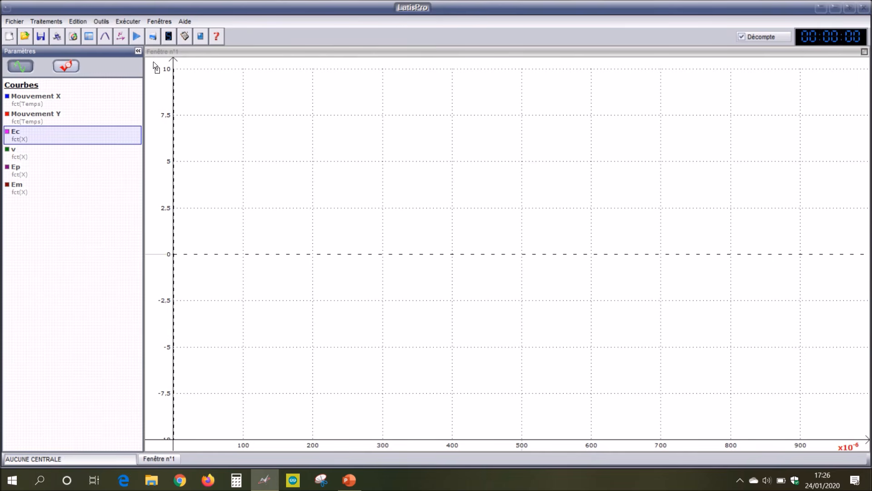
drag(154, 62, 154, 60)
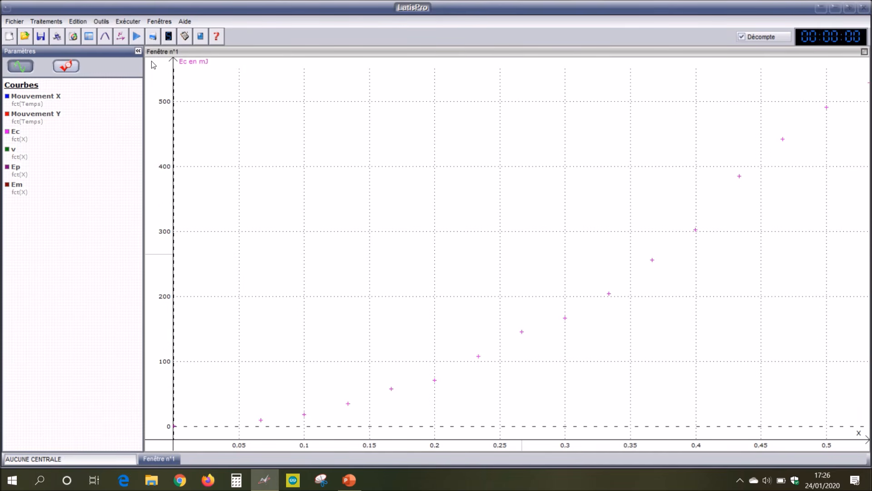
click(15, 169)
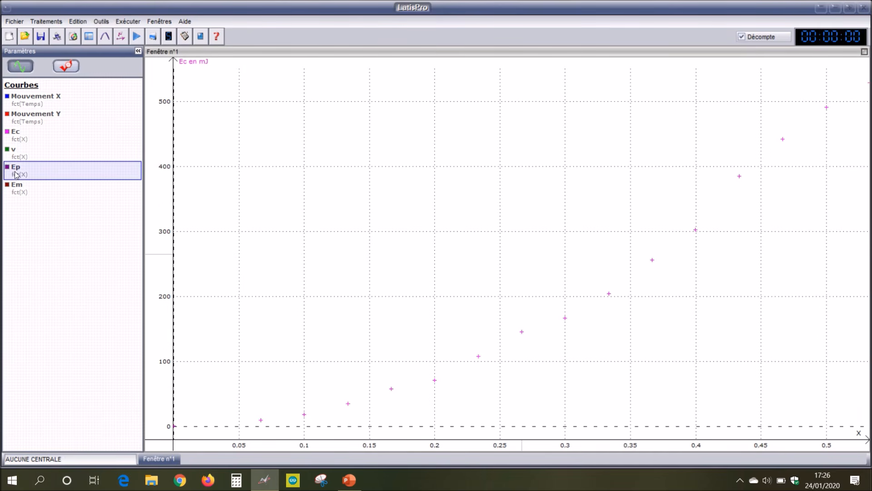
drag(15, 169, 156, 66)
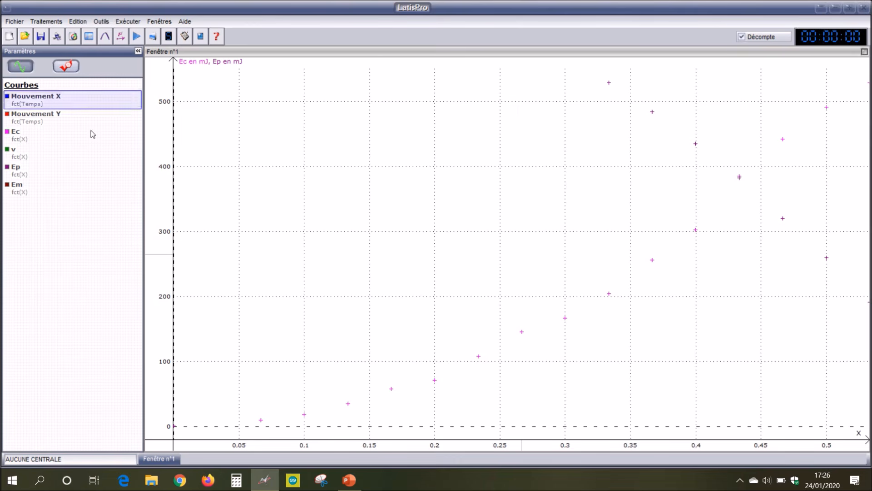
drag(17, 187, 160, 64)
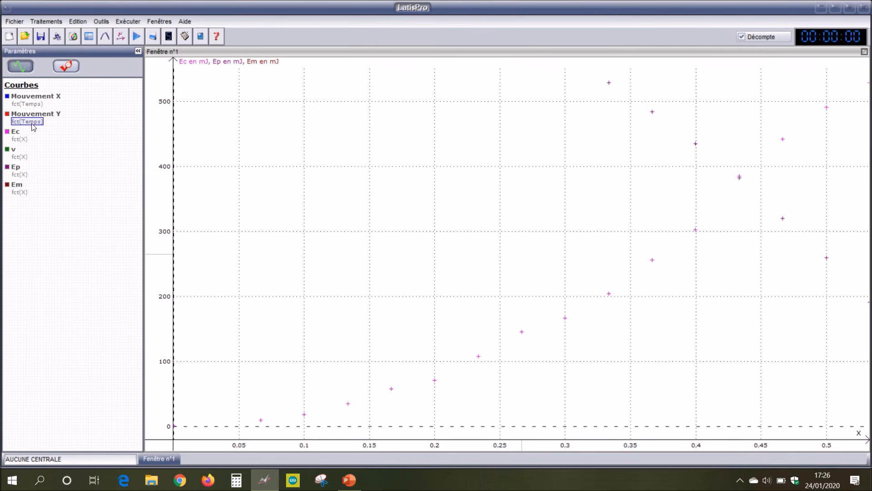
drag(33, 124, 259, 402)
drag(282, 447, 283, 448)
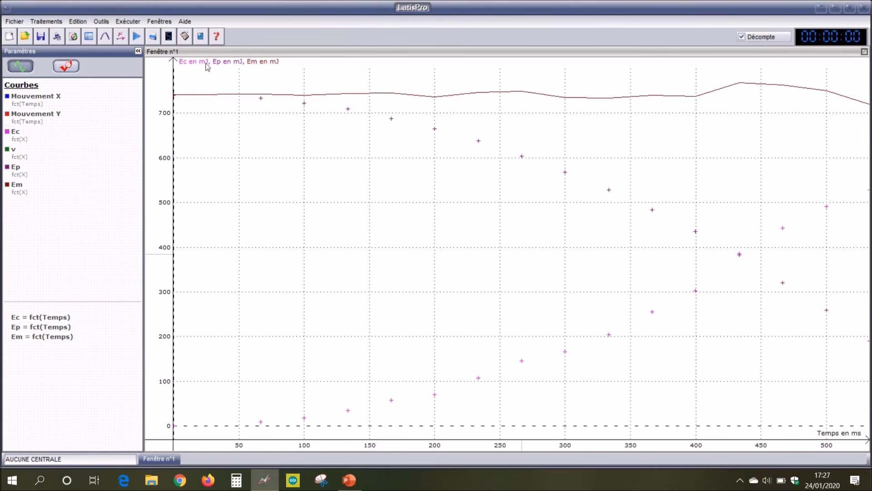
- Change the display style of the Em curve to Croix
right_click(262, 64)
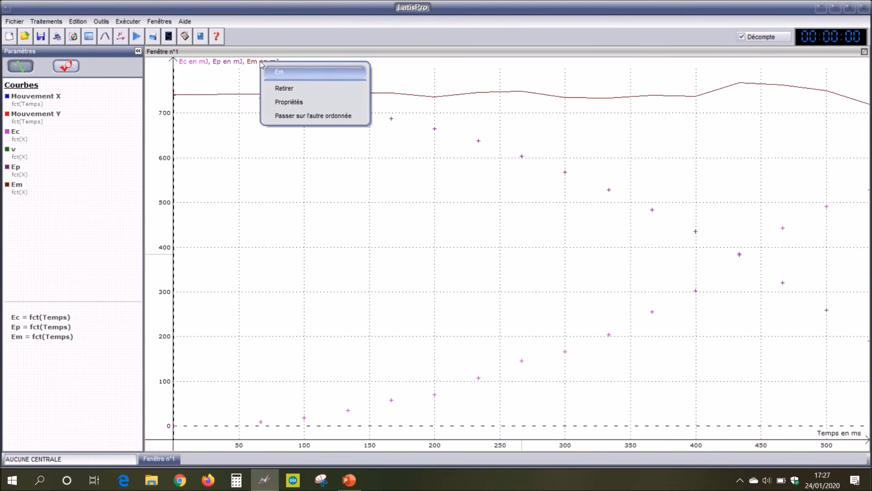
click(284, 101)
click(336, 263)
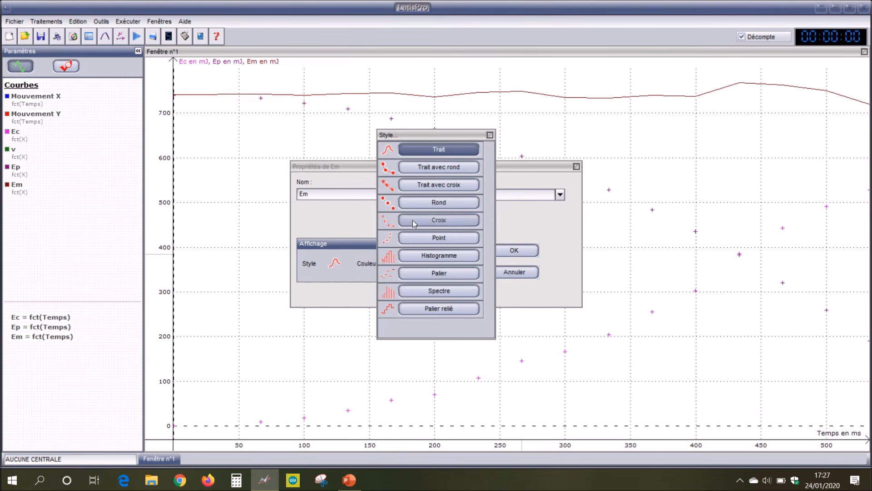
click(422, 223)
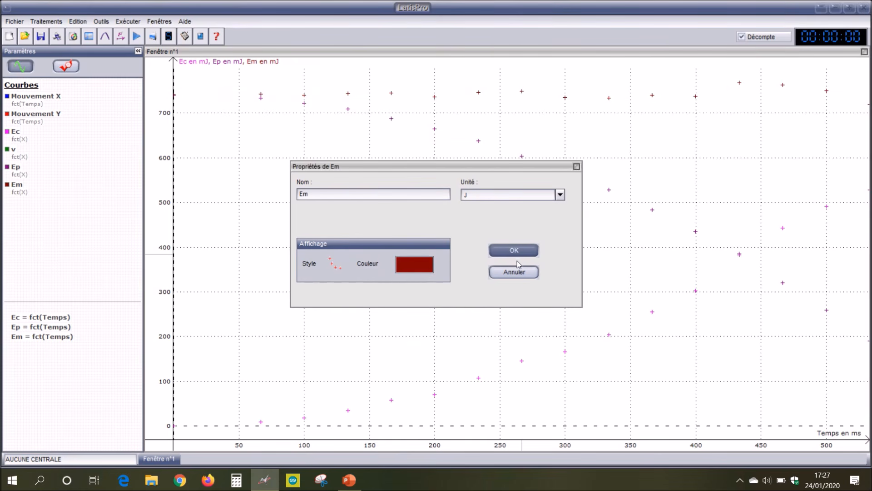
click(518, 253)
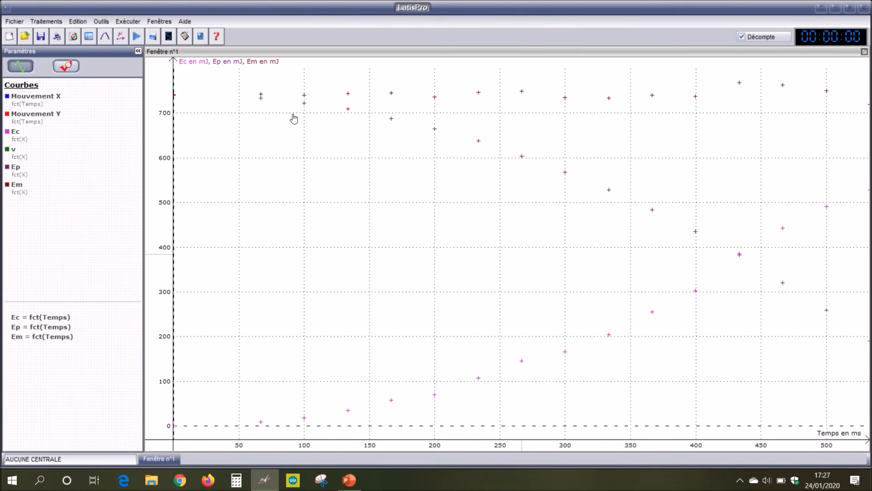